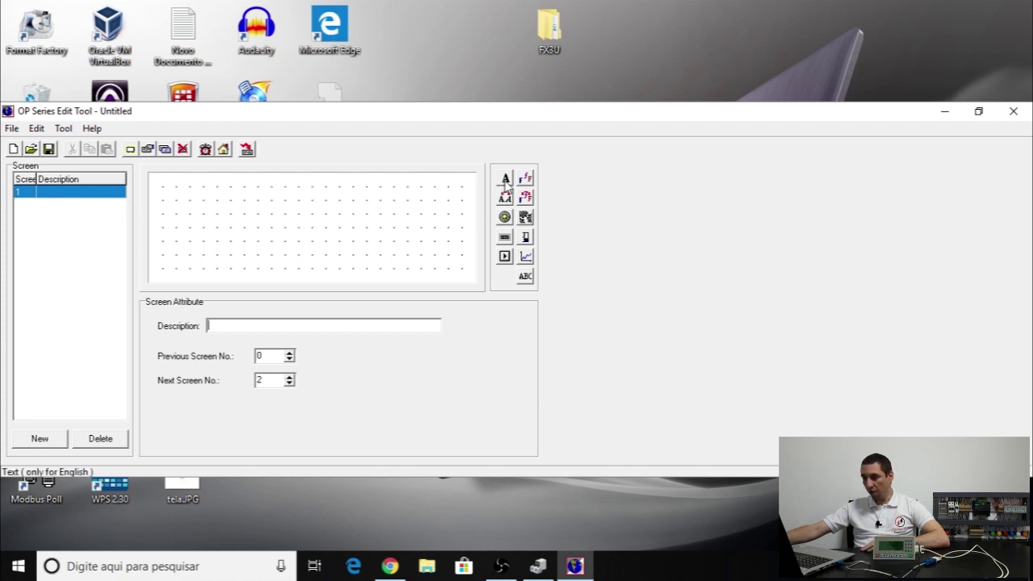
Place a text object reading "Ola tudo bem" mid-canvas on screen 1 and set the screen's description to "Tela 1".
left_click(506, 181)
left_click(260, 218)
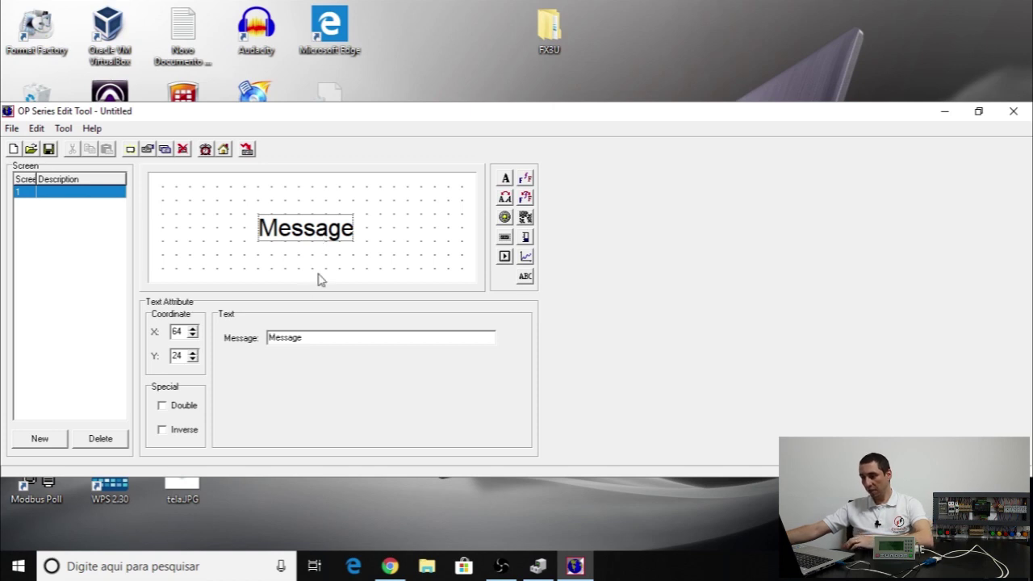
left_click_drag(309, 335, 228, 333)
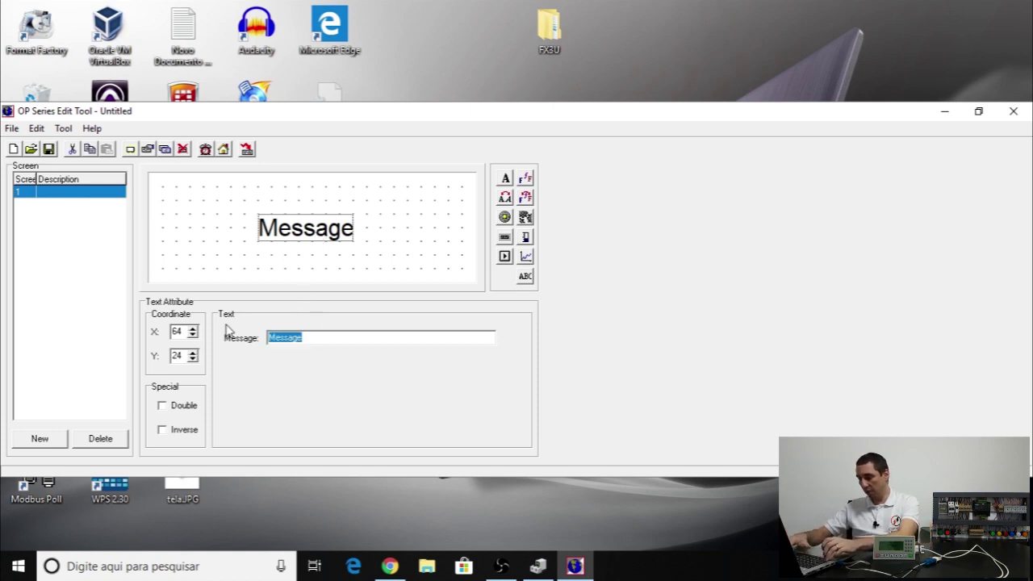
type("Ola tudo bem")
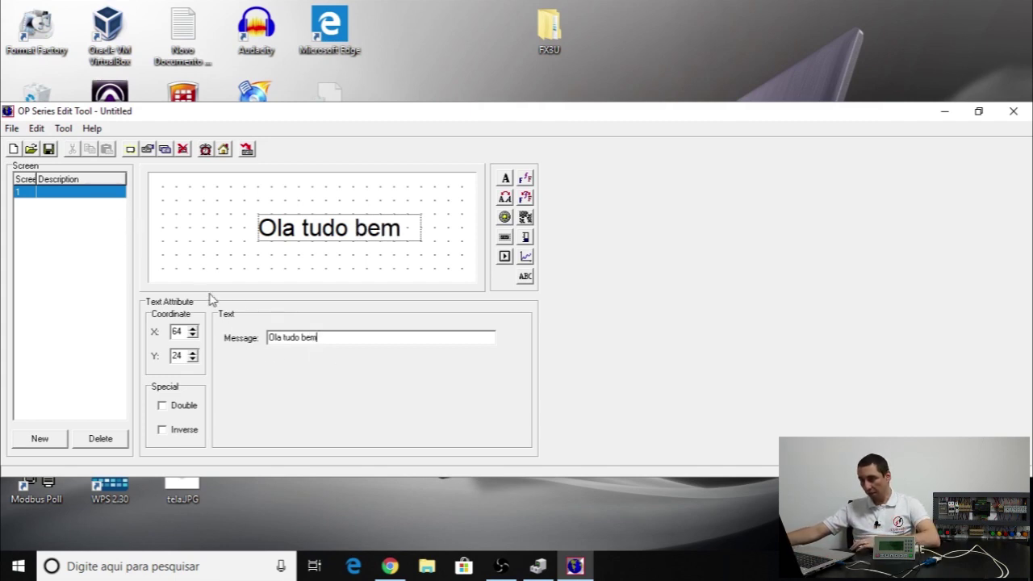
left_click(63, 202)
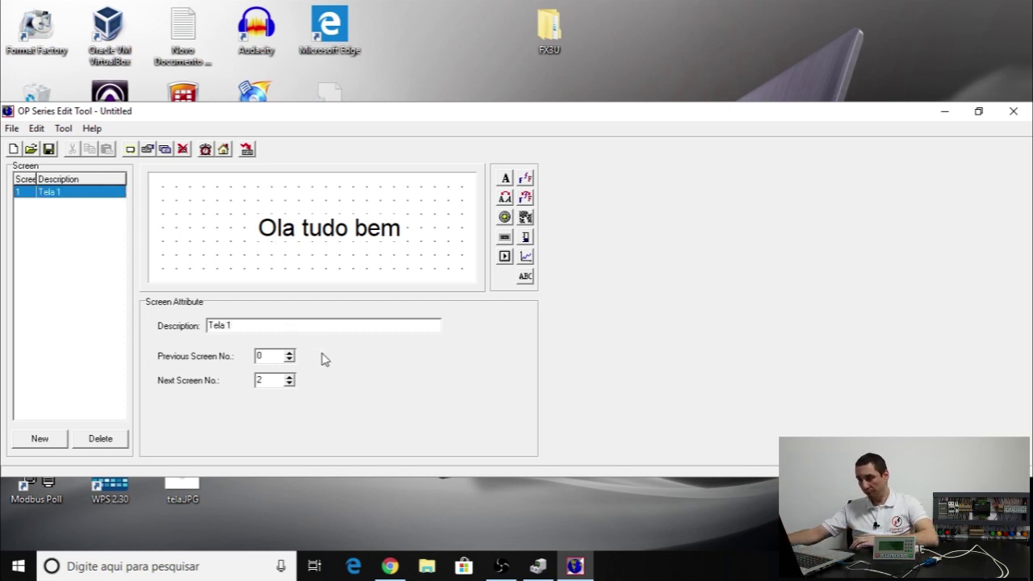
Check the project's selected panel model and PLC type, cancelling both dialogs without changes.
left_click(12, 129)
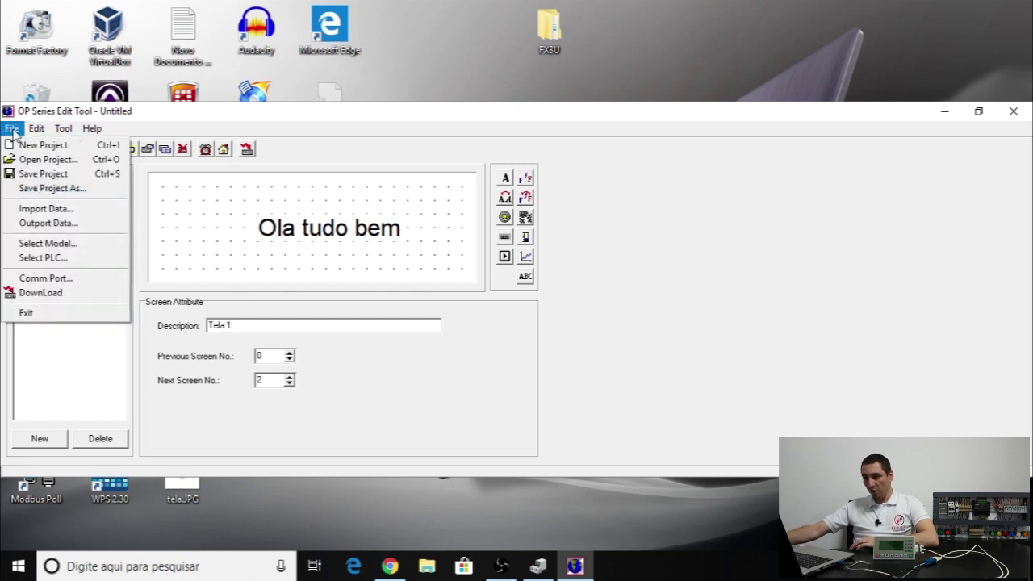
left_click(58, 244)
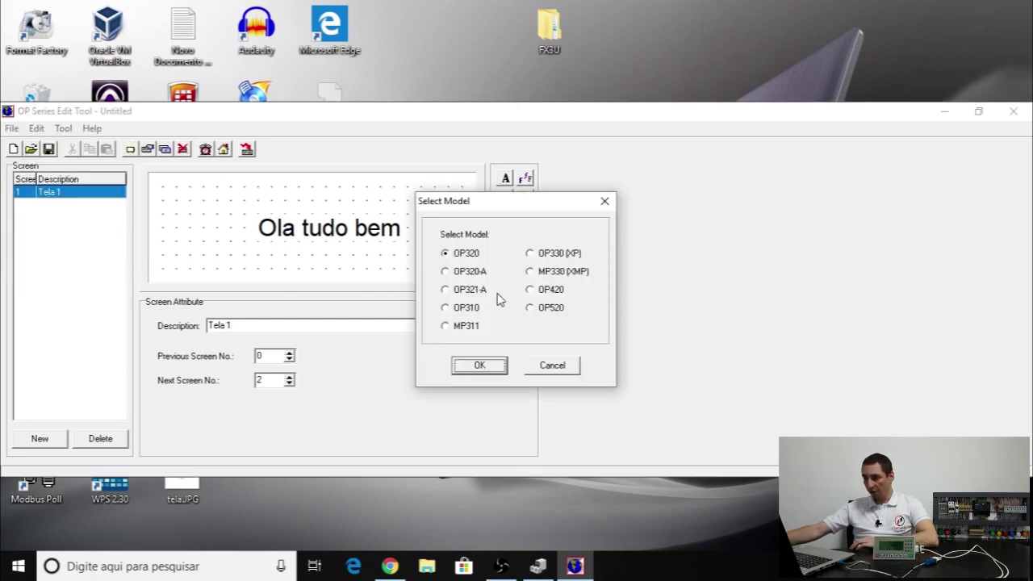
left_click(549, 371)
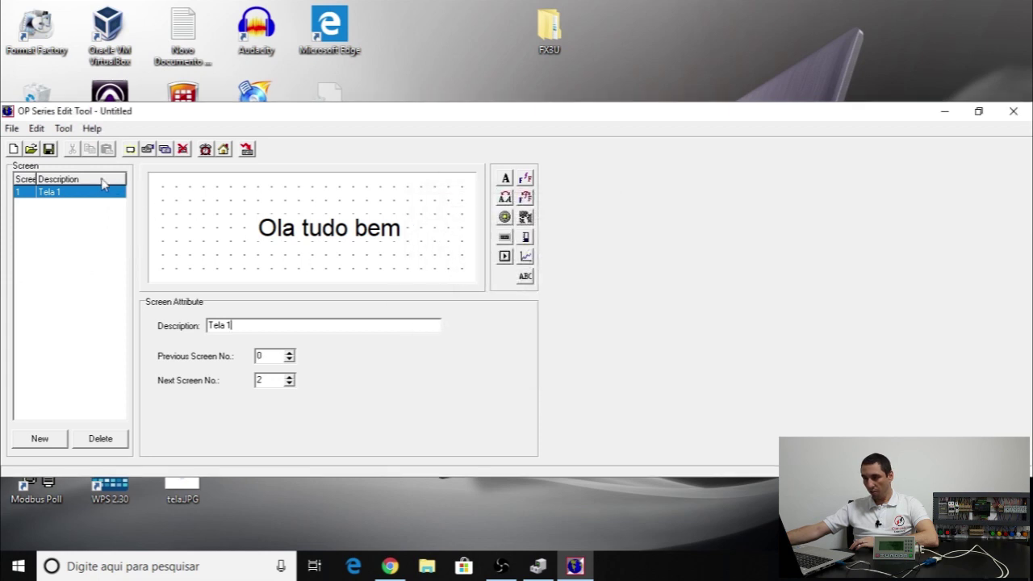
left_click(12, 130)
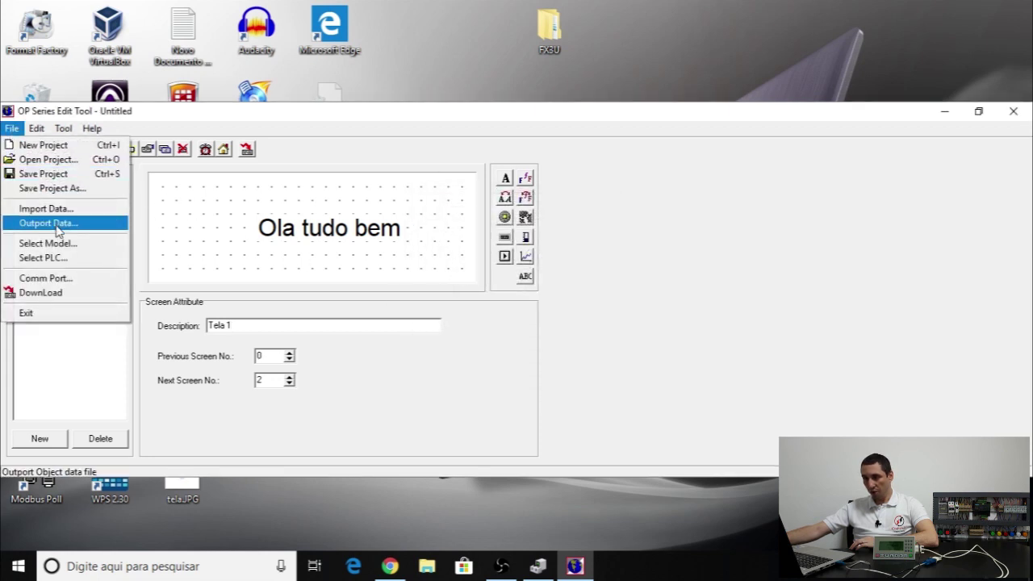
left_click(57, 258)
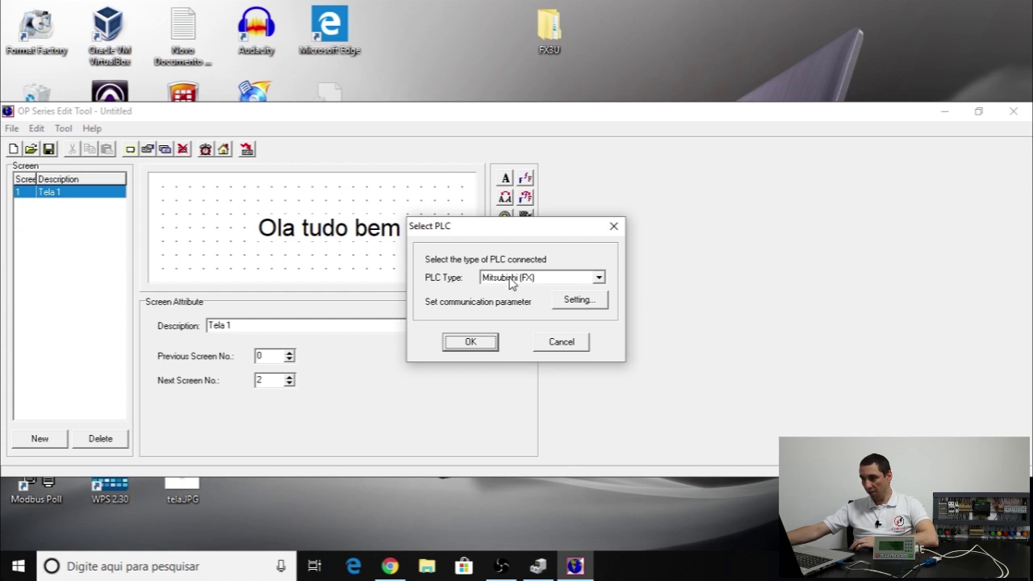
left_click(559, 342)
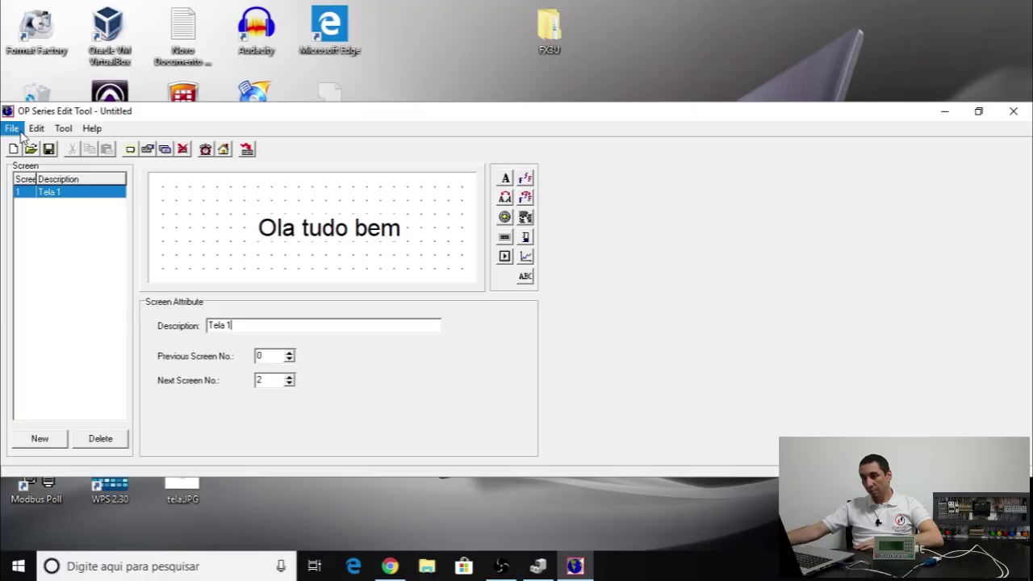
Confirm COM 3 as the communication port and try to download the project to the panel.
left_click(16, 130)
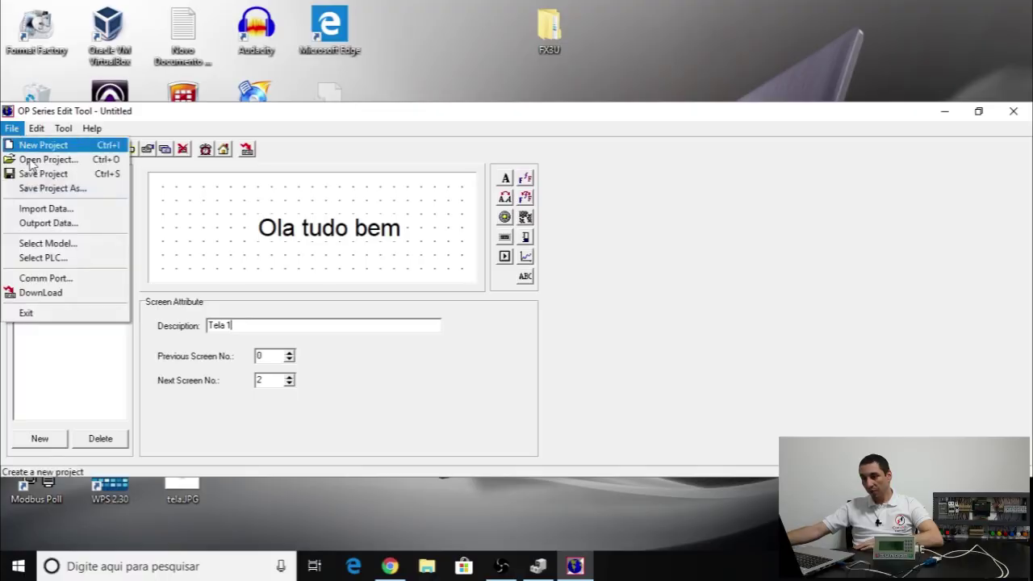
left_click(61, 279)
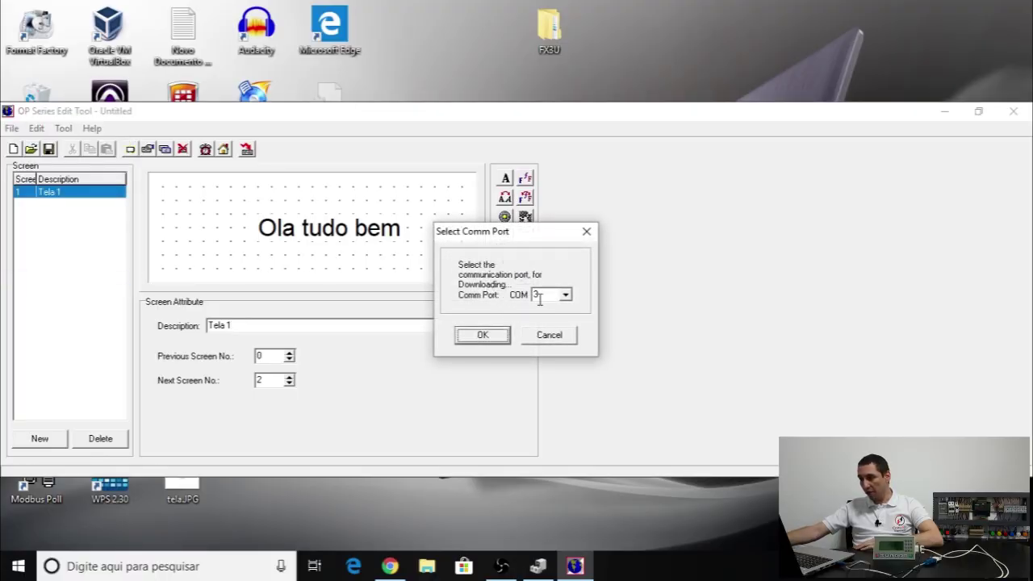
left_click(483, 335)
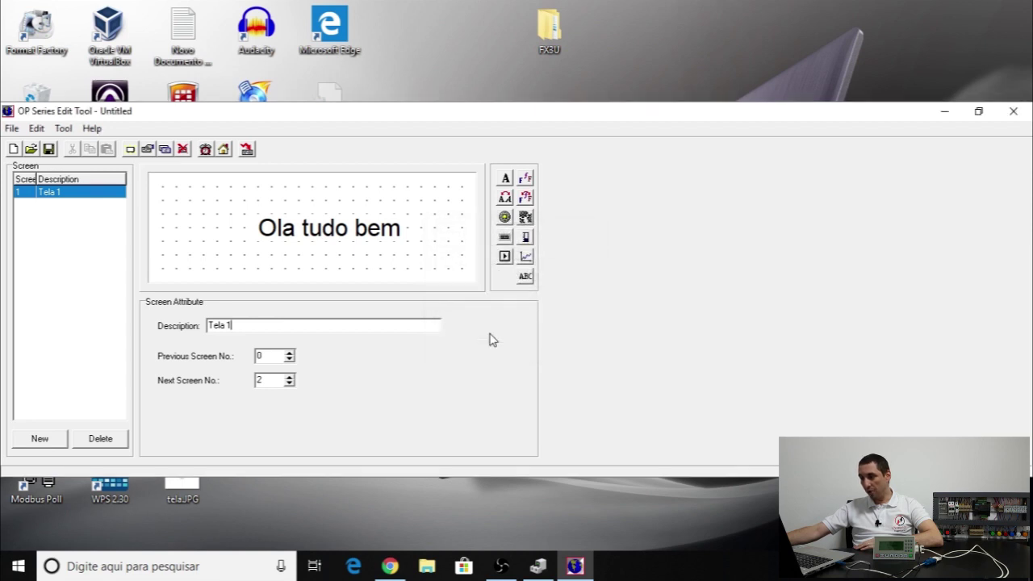
left_click(247, 150)
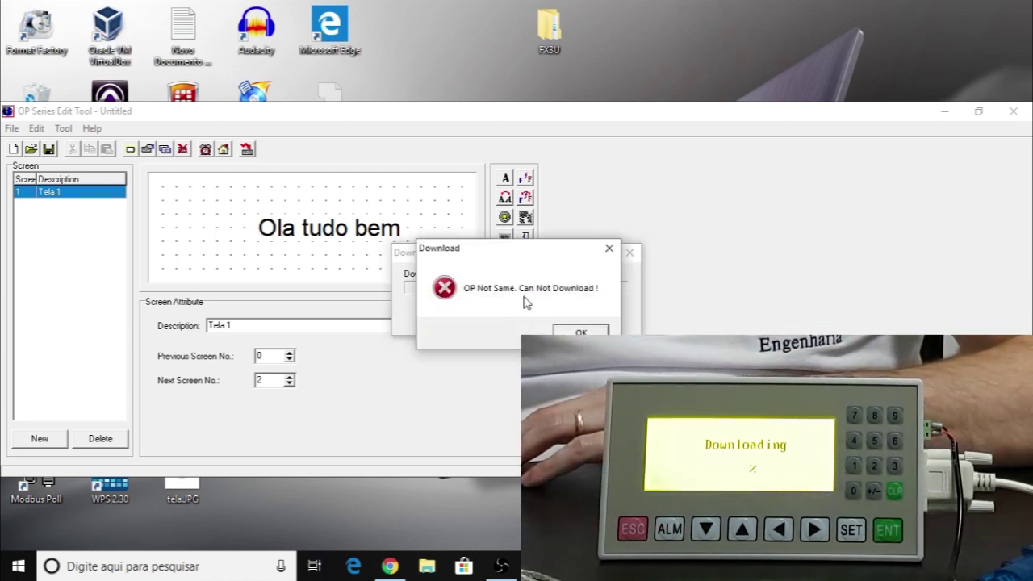
left_click(579, 331)
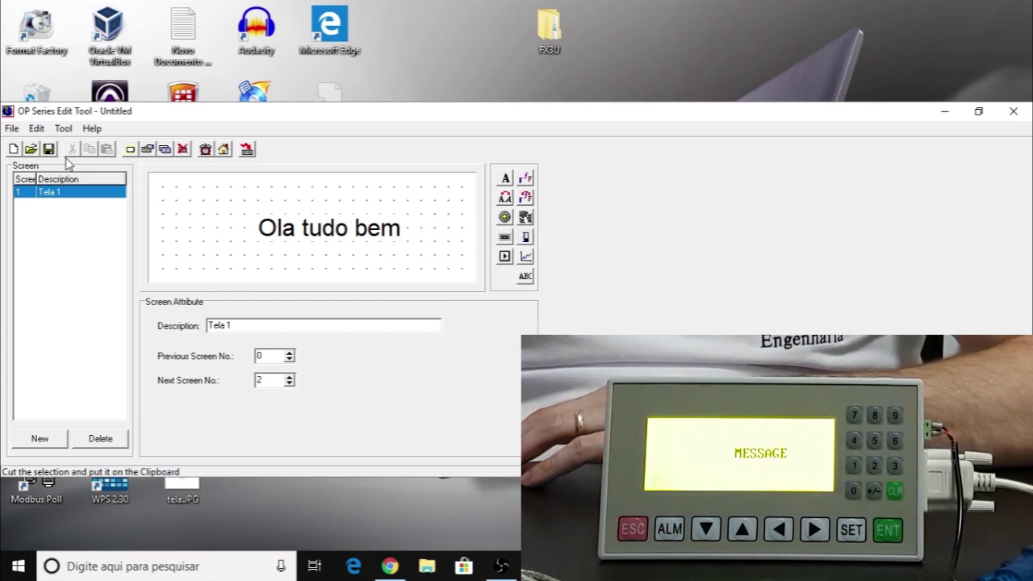
Set the panel model to OP320-A and download the project to the panel.
left_click(11, 129)
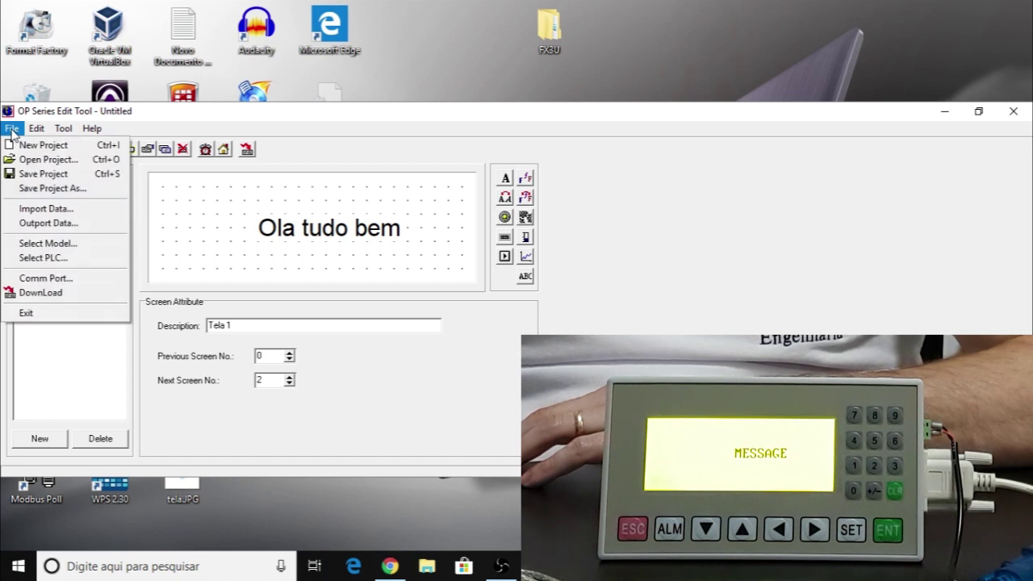
left_click(64, 244)
left_click(462, 272)
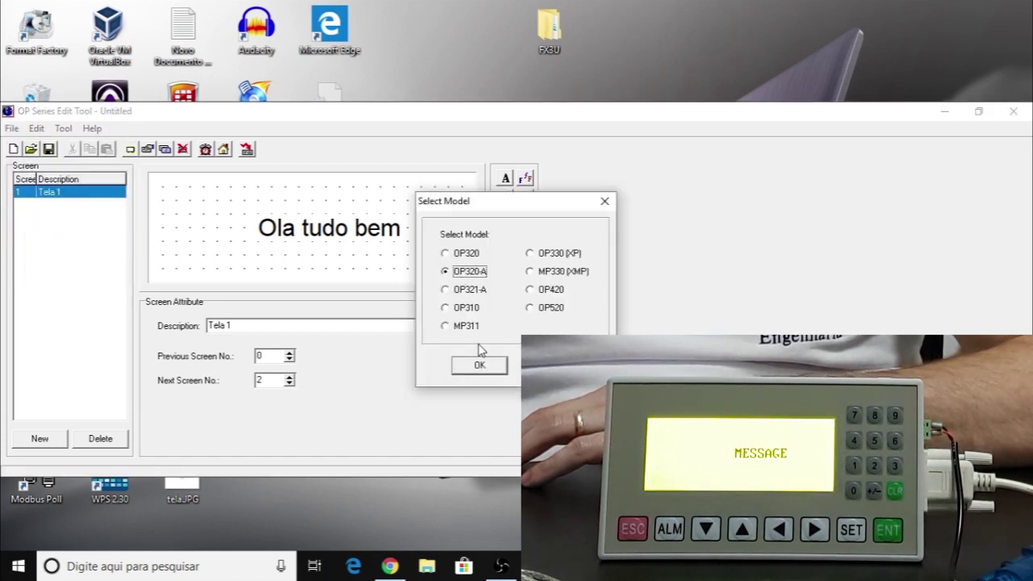
left_click(479, 365)
left_click(247, 149)
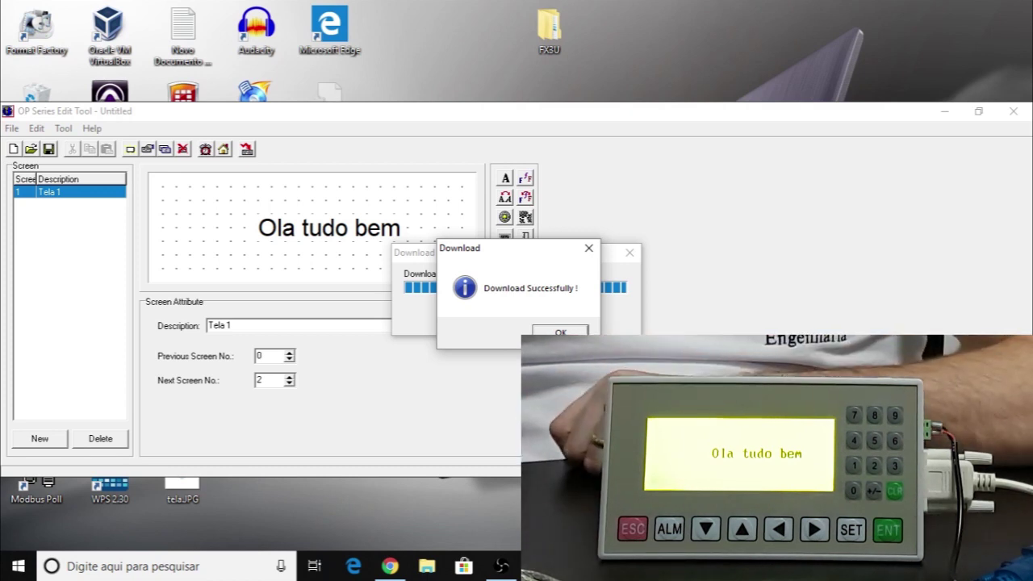
left_click(560, 331)
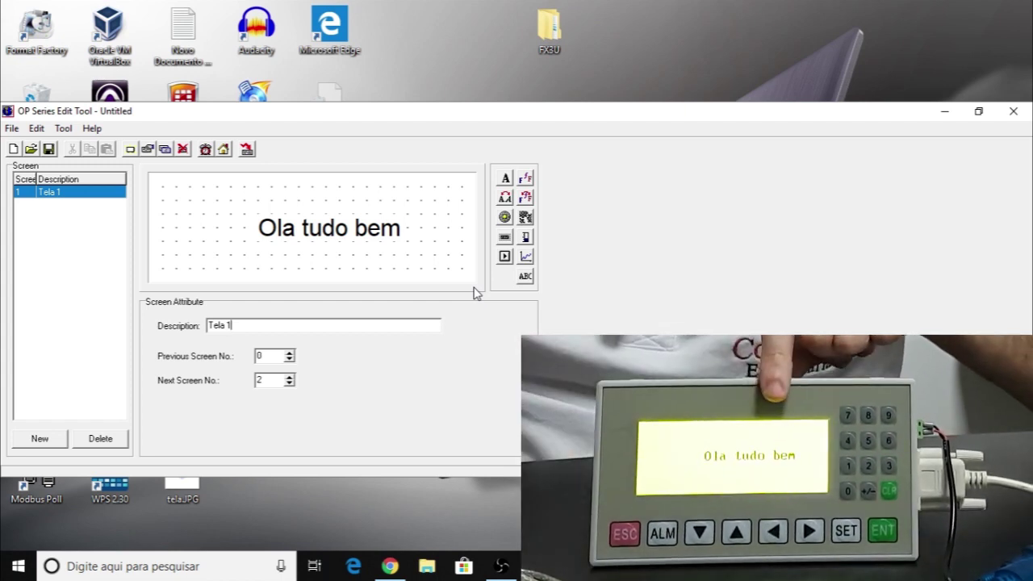
Change the message of the text object on screen 1 to "Comando Engenharia".
left_click(343, 236)
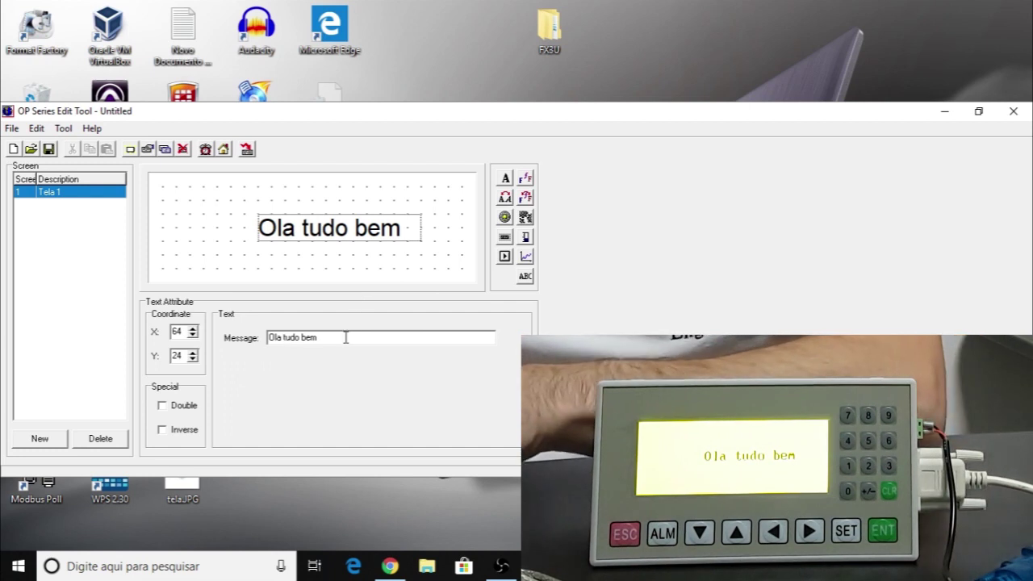
left_click_drag(345, 335, 205, 344)
type("C")
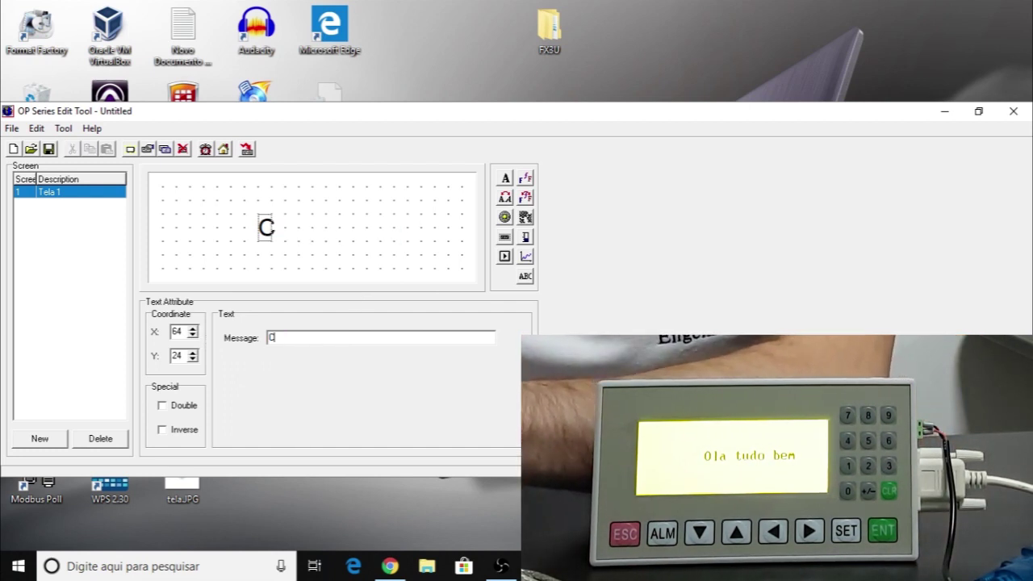
type("omando Engenharia")
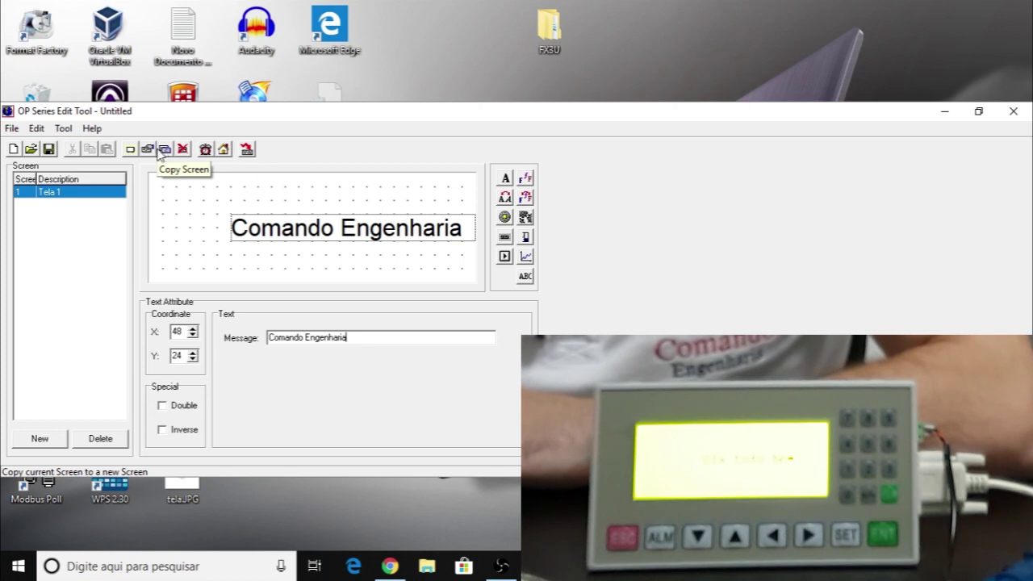
Create screen number 2 with the description "Tela 2".
left_click(130, 152)
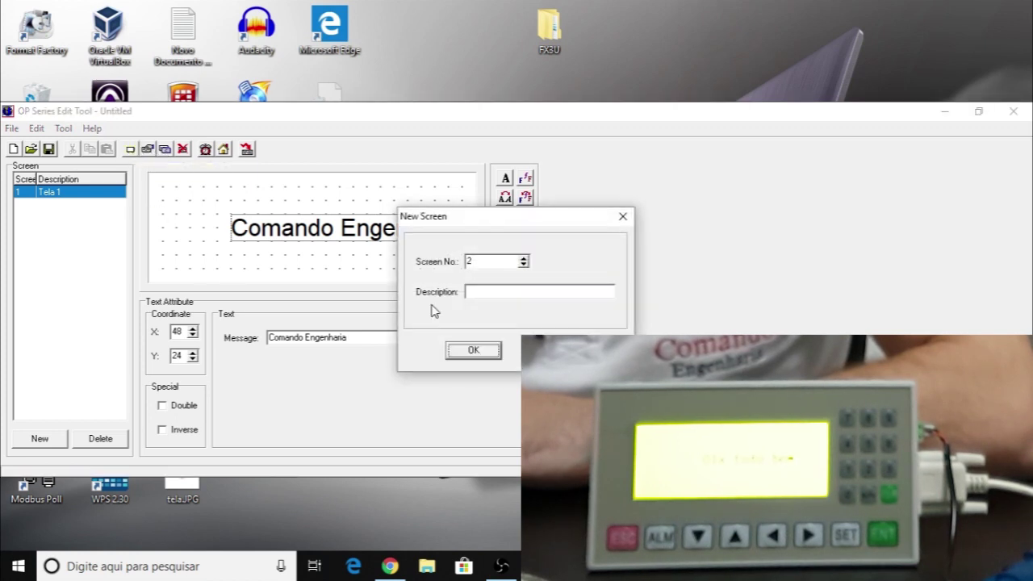
type("Tela 2")
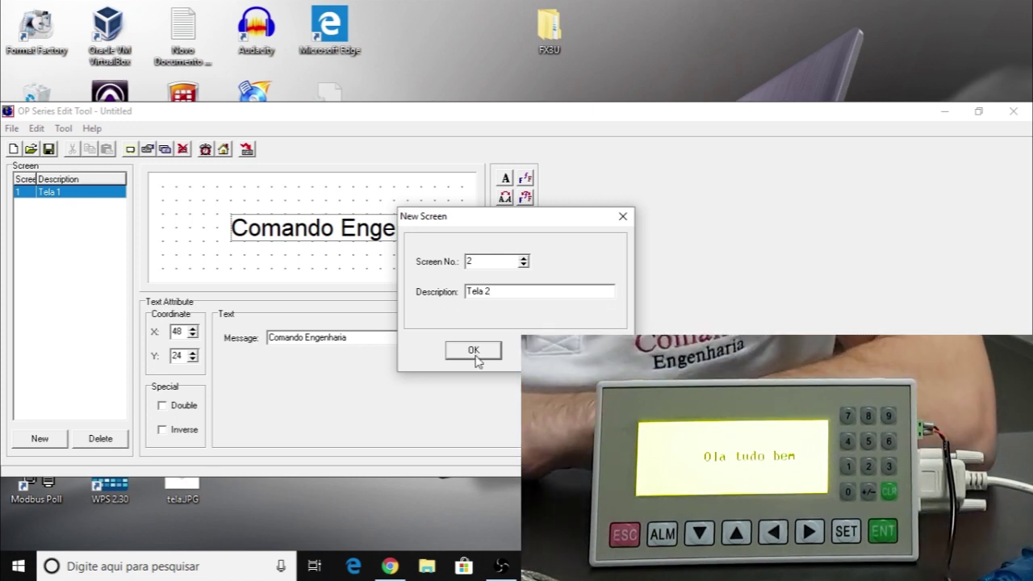
left_click(474, 352)
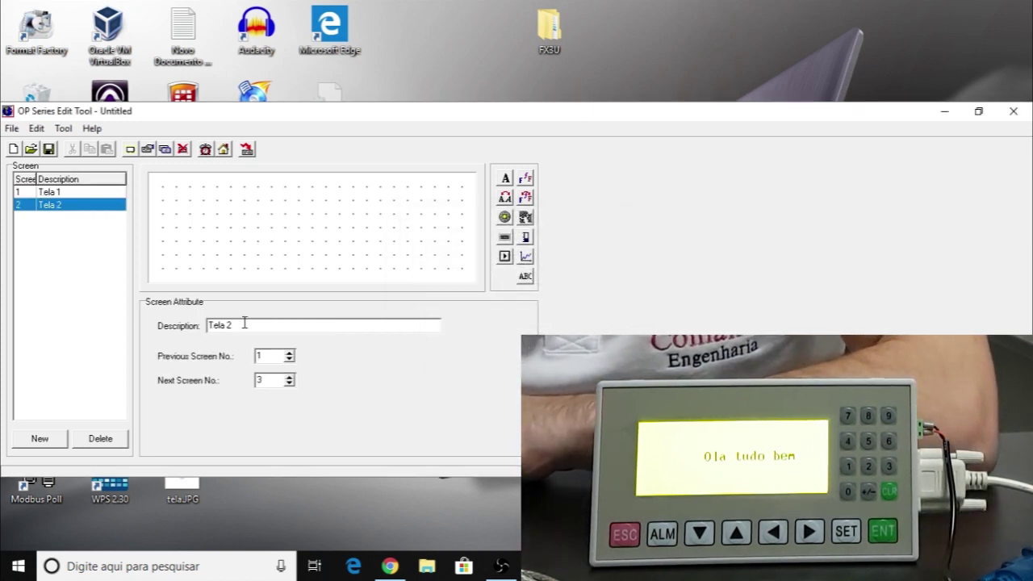
left_click_drag(244, 324, 187, 325)
type("COnheç")
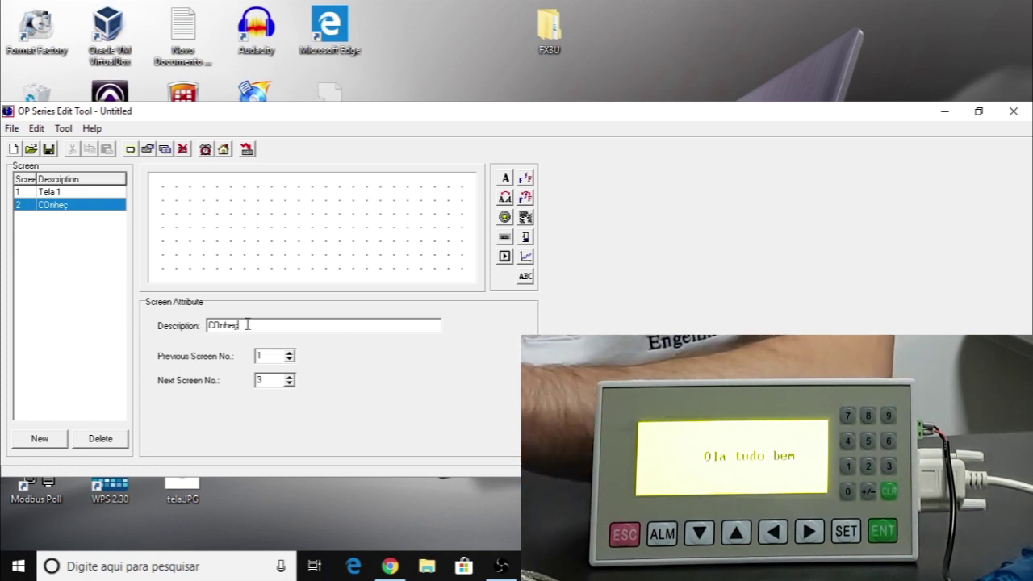
left_click_drag(244, 324, 184, 325)
type("Tek")
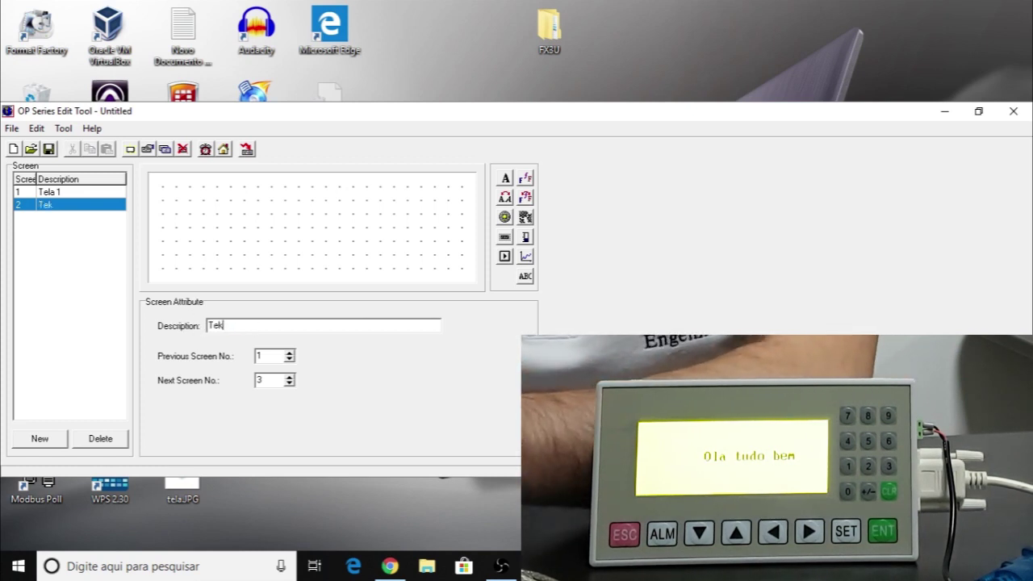
type("la 2")
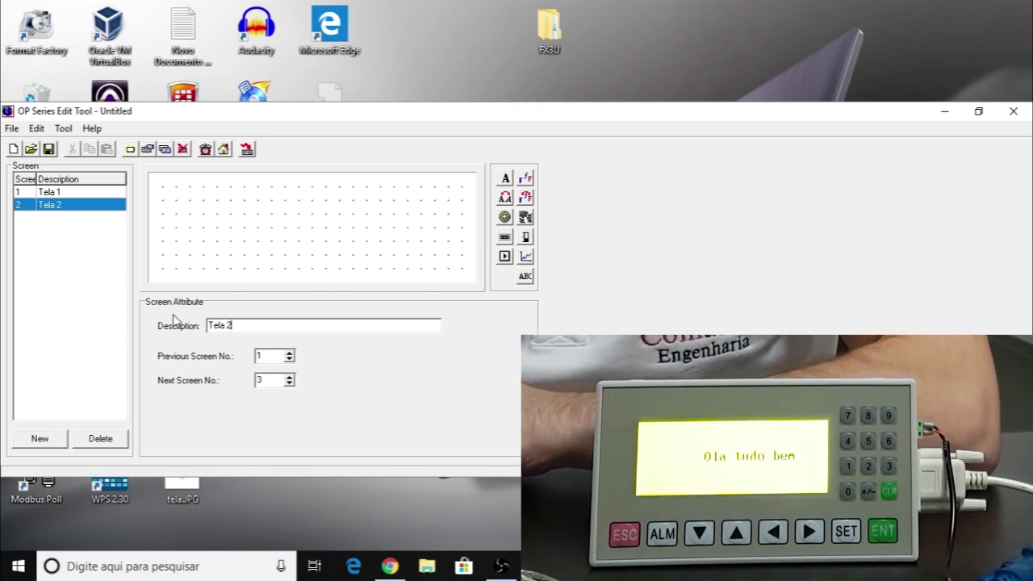
Place a text object in the upper part of screen 2 at X 56, Y 12.
left_click(505, 177)
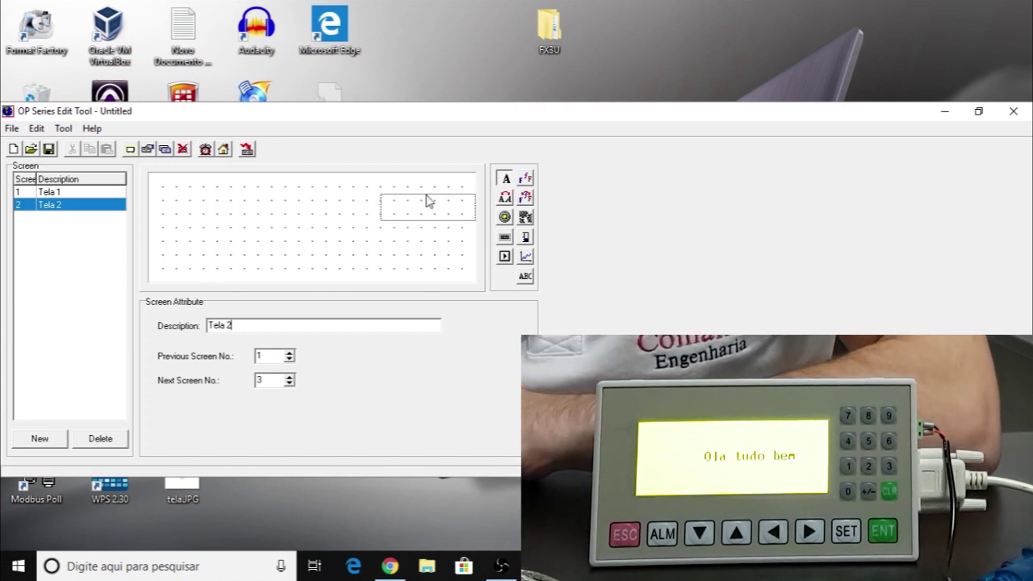
left_click(247, 198)
double_click(309, 340)
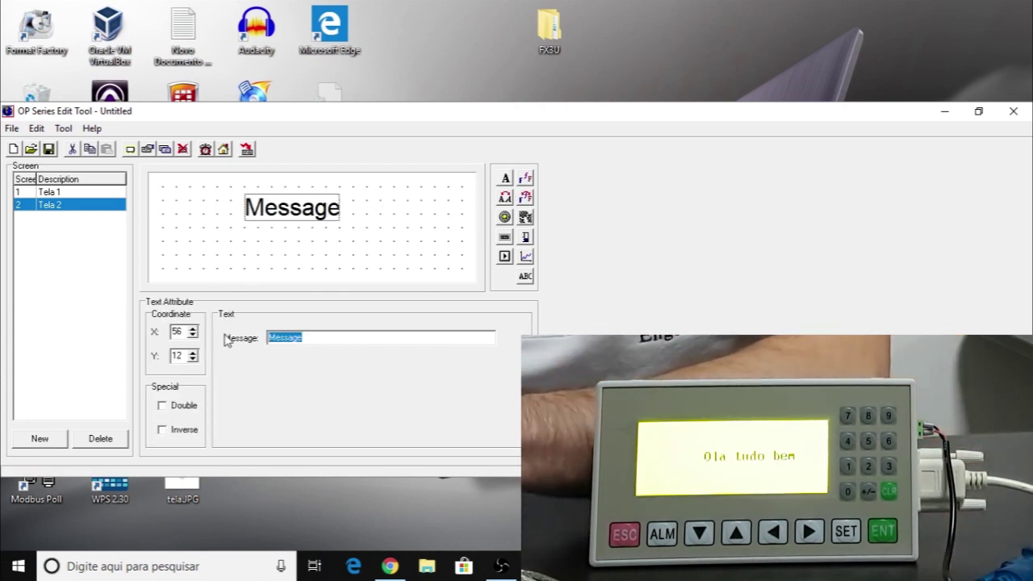
type("Conhe")
key("ctrl+z")
type("a")
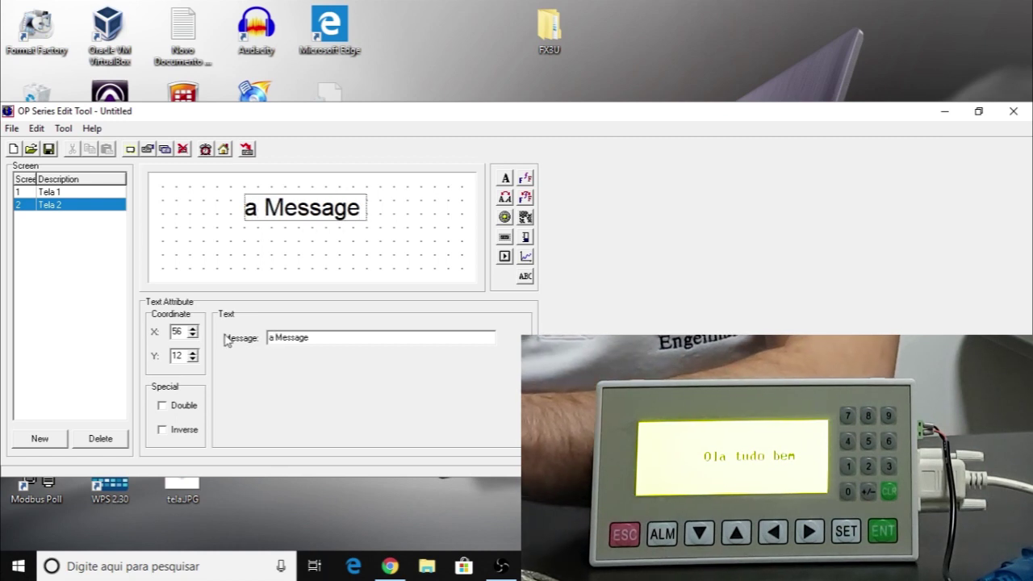
left_click_drag(310, 337, 286, 340)
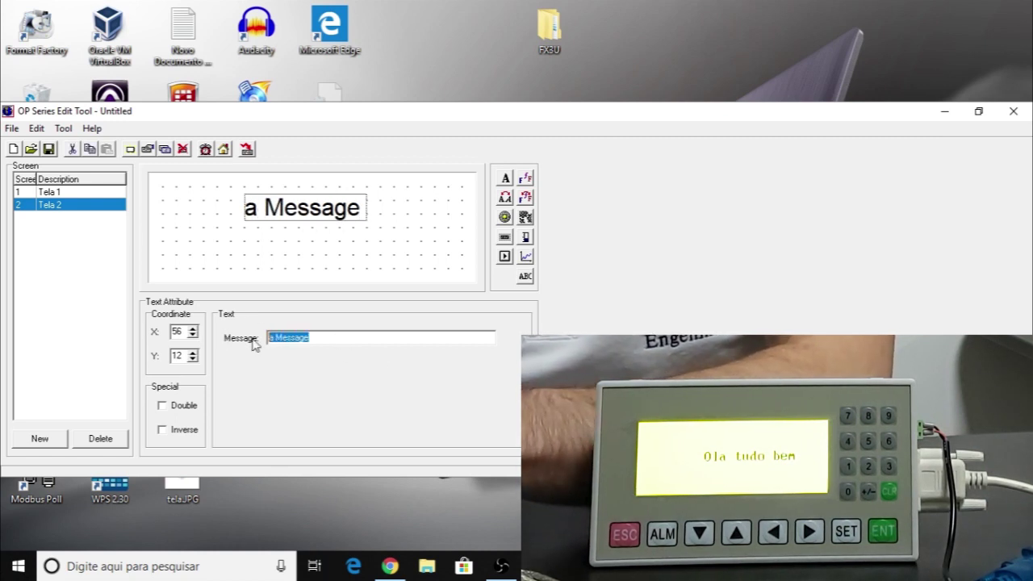
type("Conhe")
key("ctrl+z")
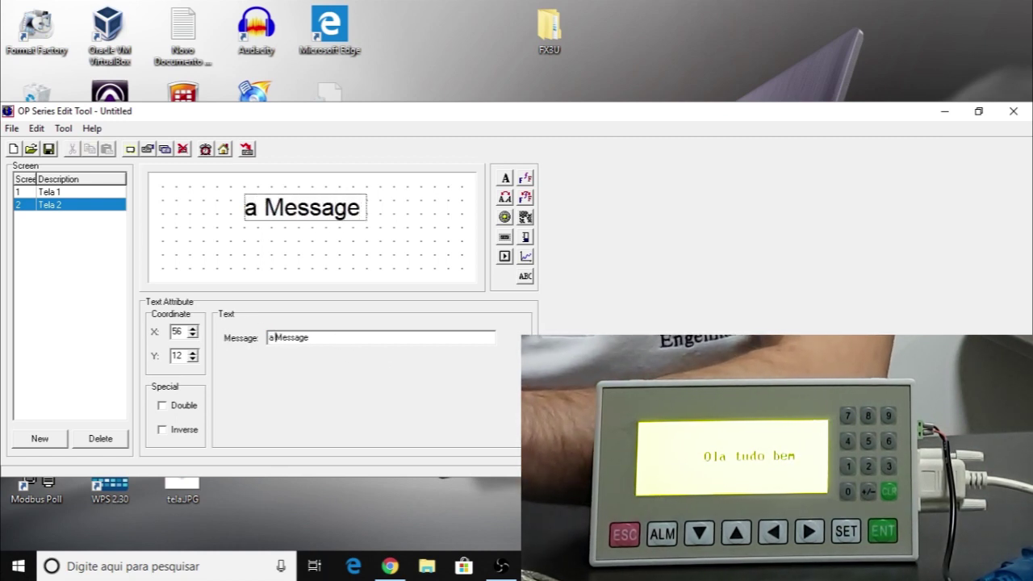
Set the message of the upper text object on screen 2 to "Conheca nosso".
left_click_drag(317, 337, 272, 339)
type("Co")
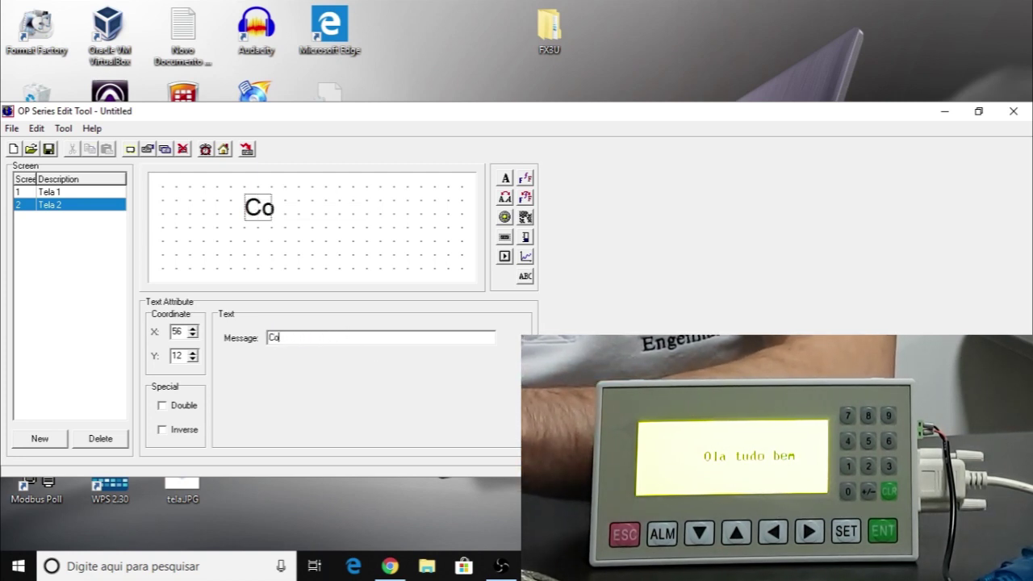
type("nheca nosso")
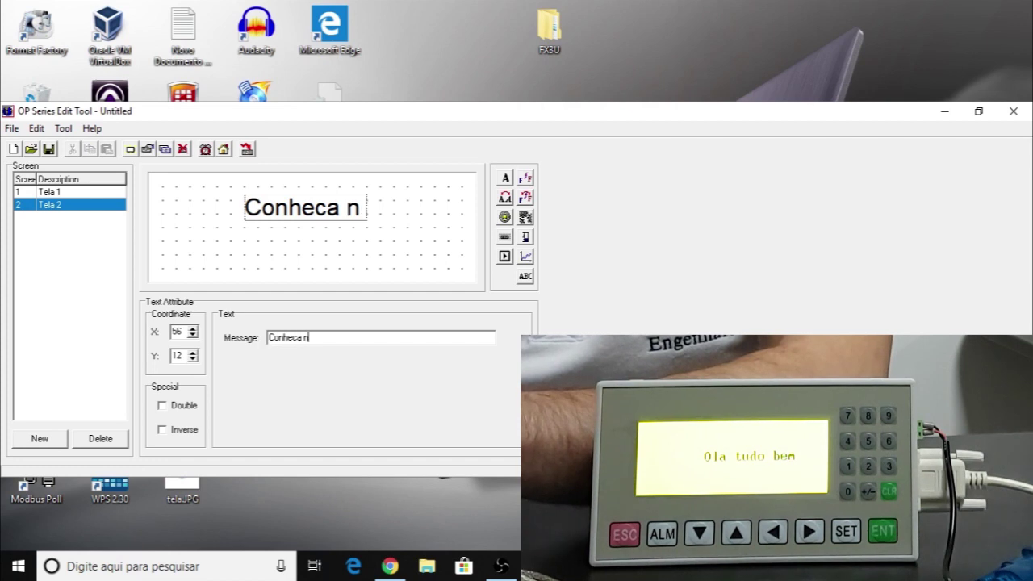
Place a second text object in the lower part of screen 2 at X 64, Y 40 and set its message to "Curso Pratico de CLP".
left_click(506, 177)
left_click(267, 251)
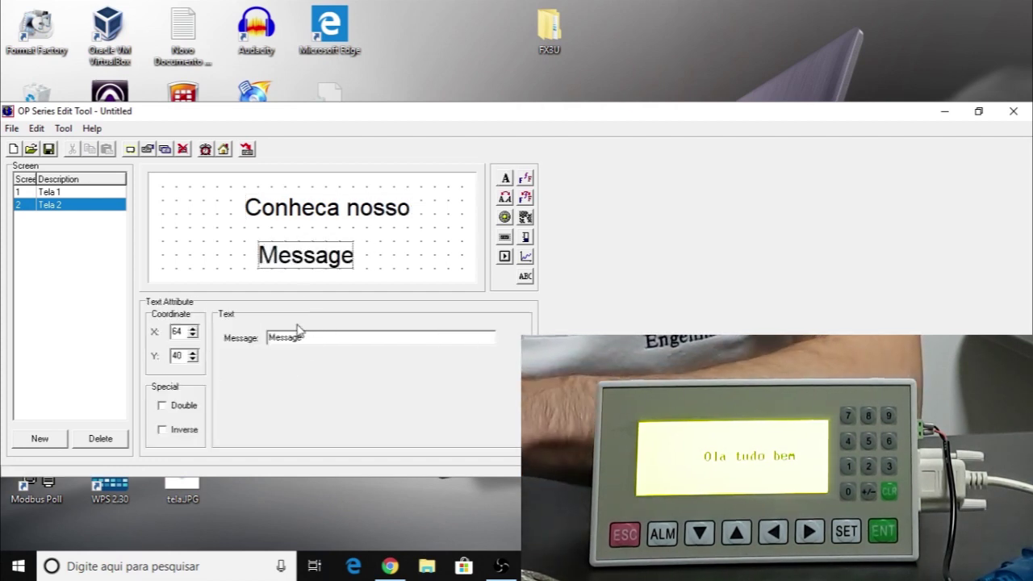
left_click_drag(306, 336, 240, 333)
type("Curs")
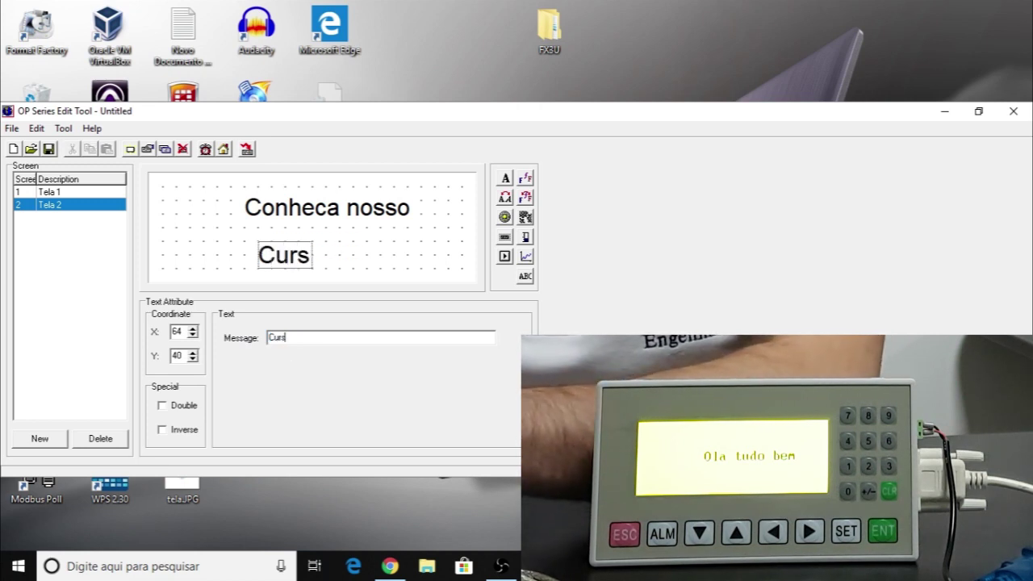
type("o Pratico de CLP")
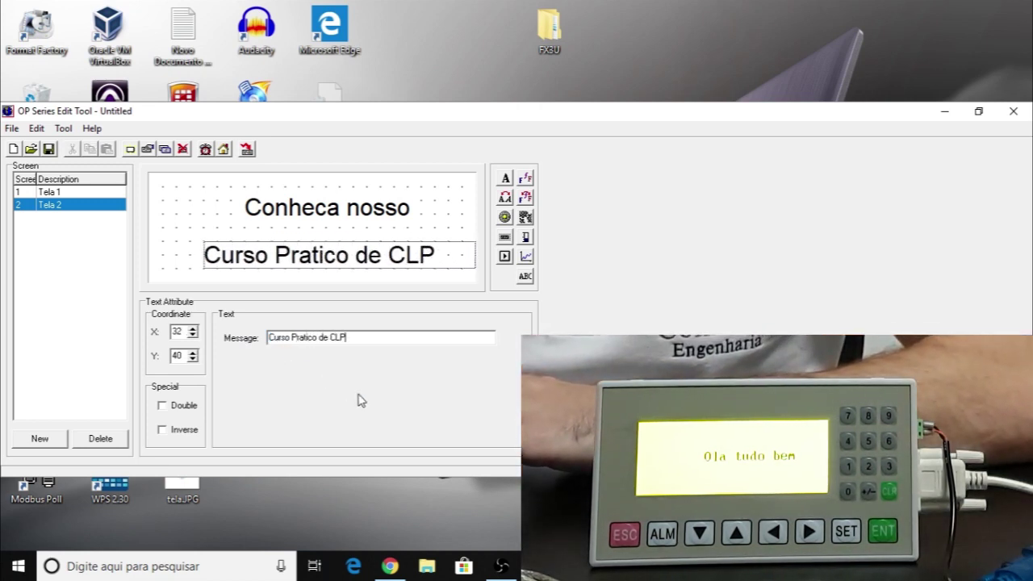
Download the two-screen project to the panel and dismiss the download message.
left_click(247, 148)
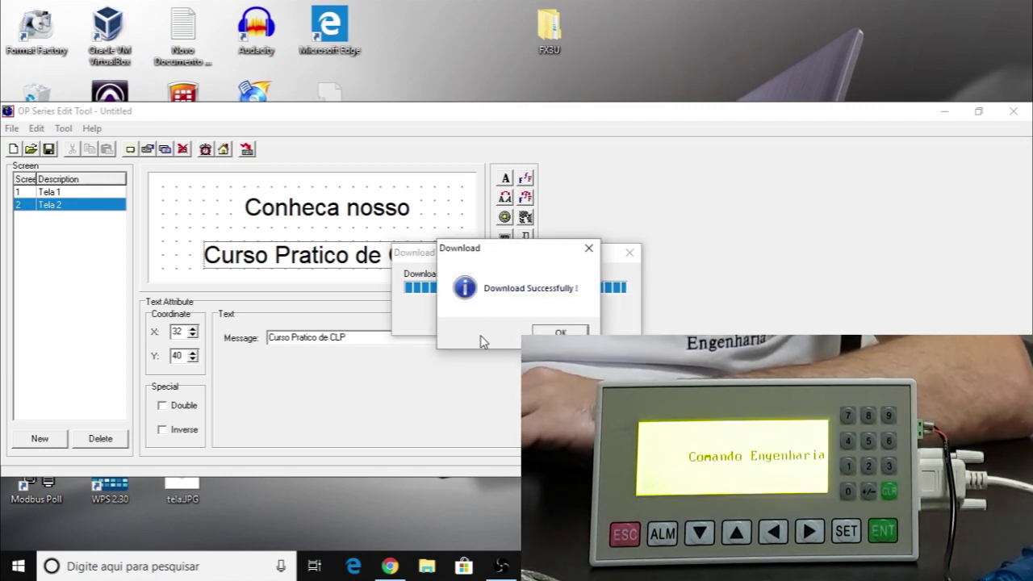
left_click(561, 333)
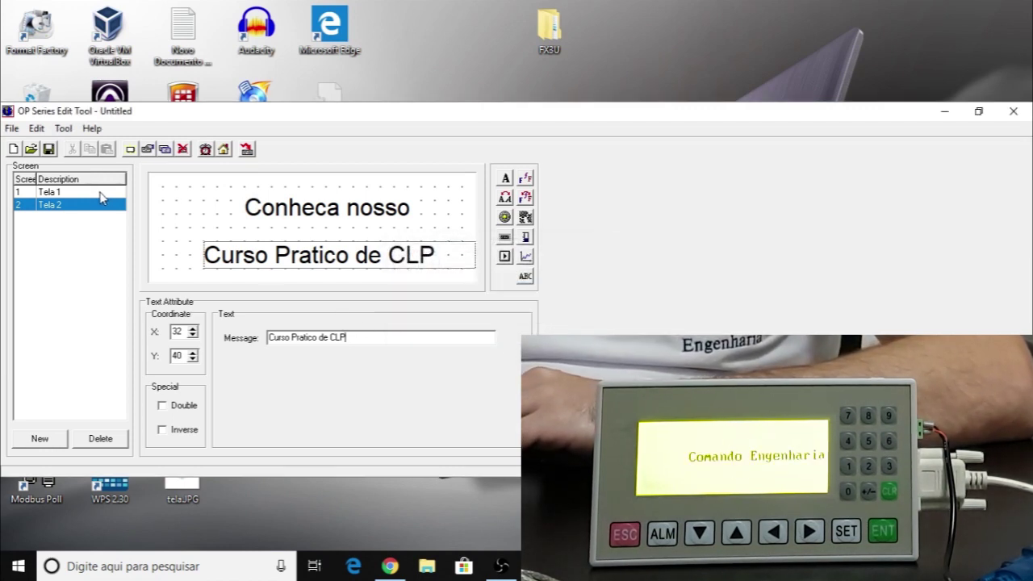
Compare the previous and next screen numbers of Tela 1 and Tela 2 in their screen attributes.
left_click(65, 194)
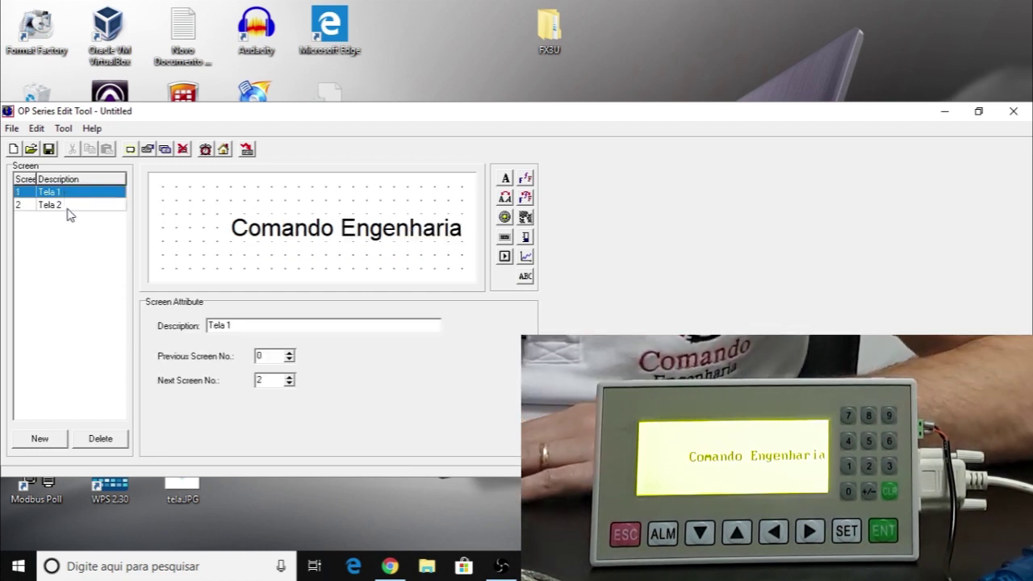
left_click(68, 207)
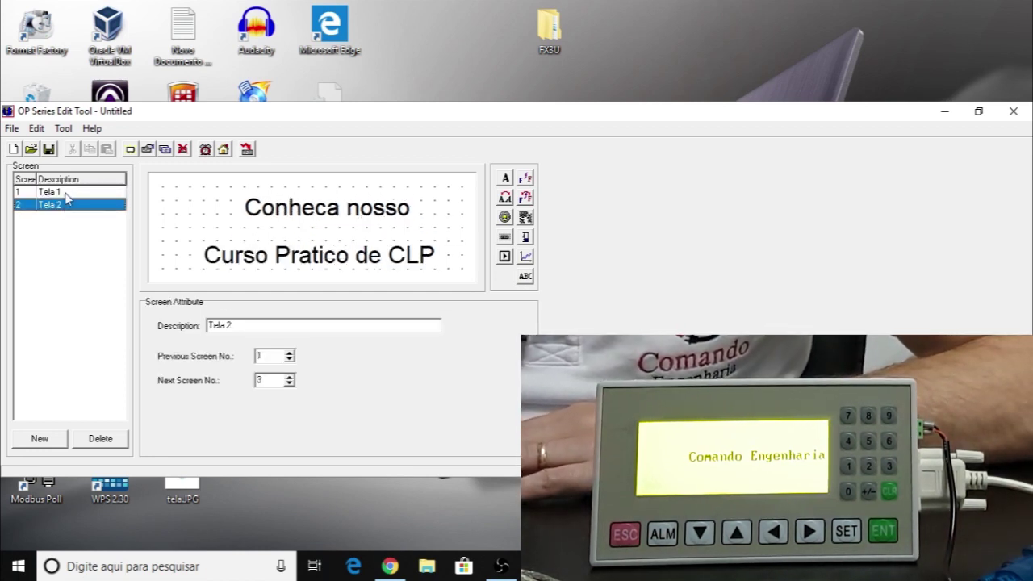
left_click(68, 194)
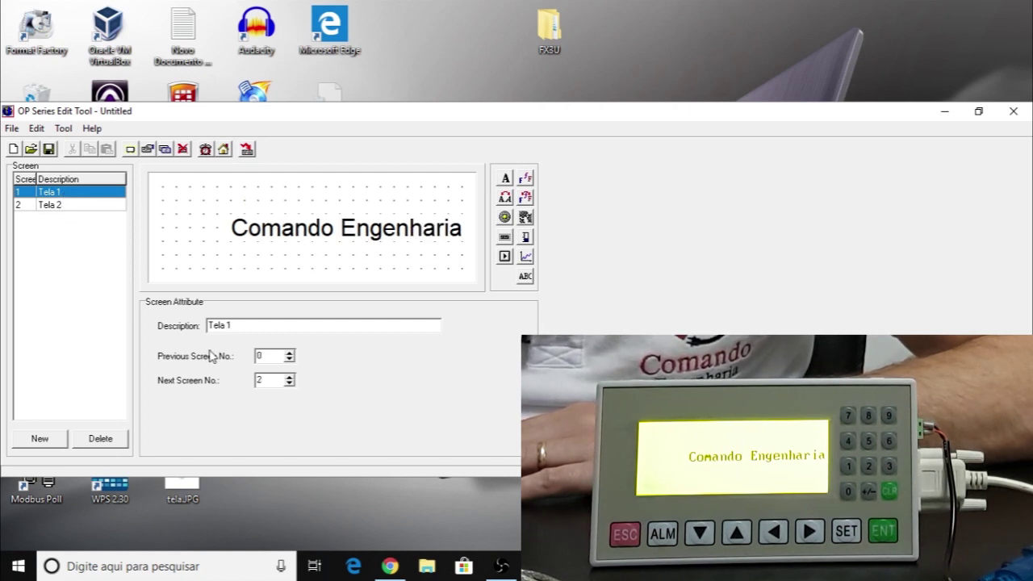
left_click(67, 208)
left_click(68, 192)
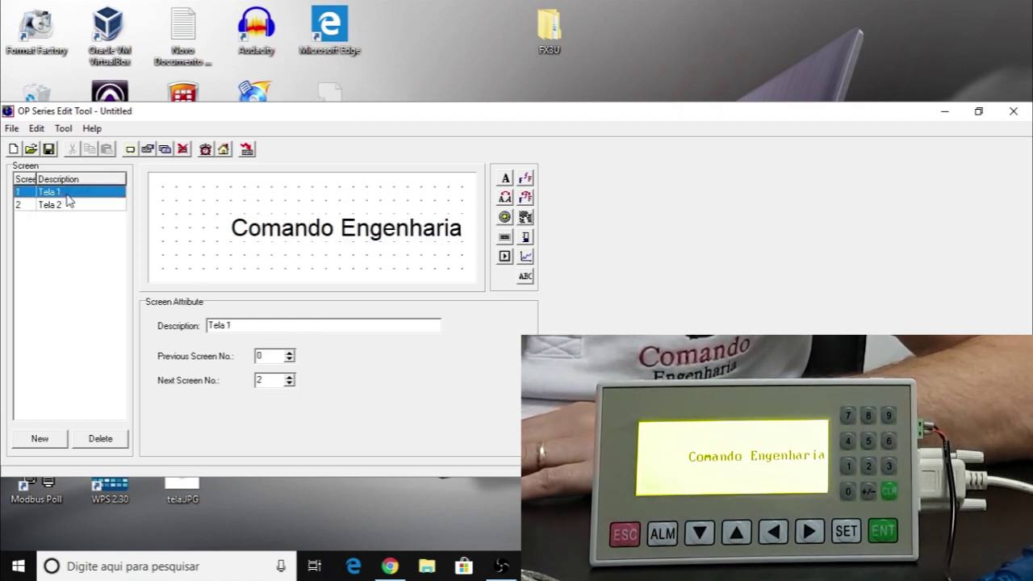